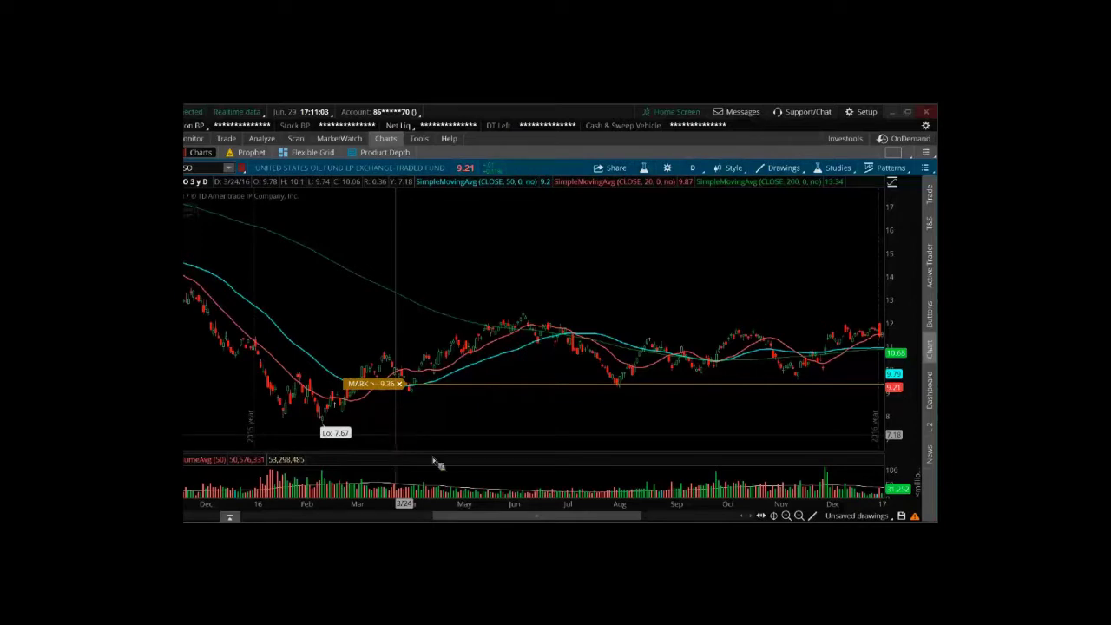
# Switch to the Word notes and review the 'If NO – back to the drawing board' line under Purpose of Backtesting.
pyautogui.hotkey('alt', 'Tab')
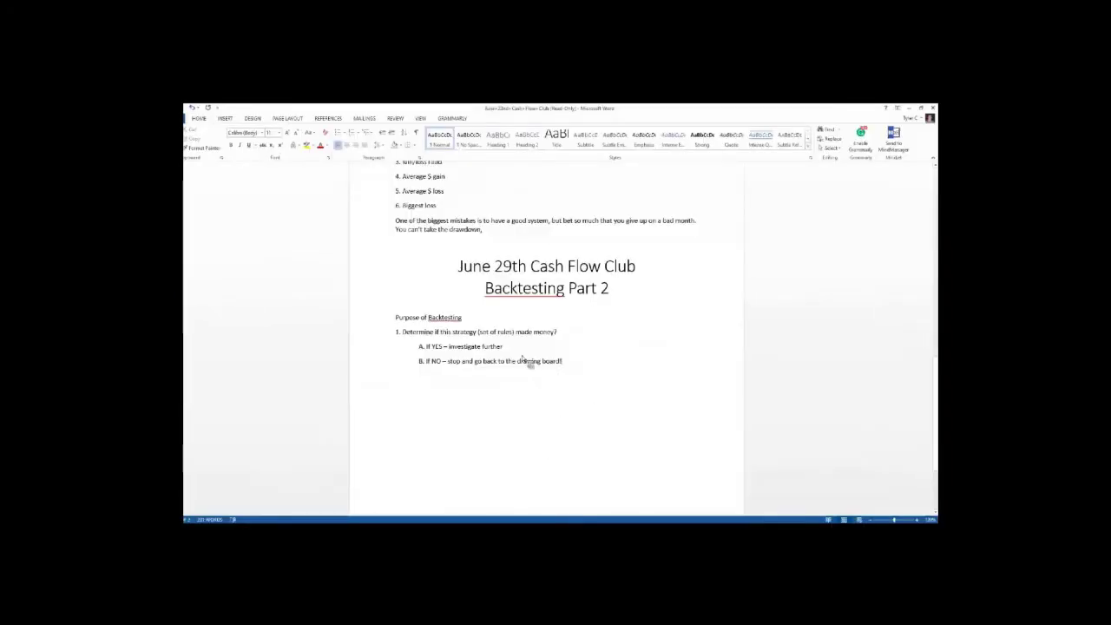
pyautogui.moveTo(419, 355)
pyautogui.mouseDown()
pyautogui.moveTo(417, 367)
pyautogui.moveTo(568, 369)
pyautogui.mouseUp()
pyautogui.click(538, 471)
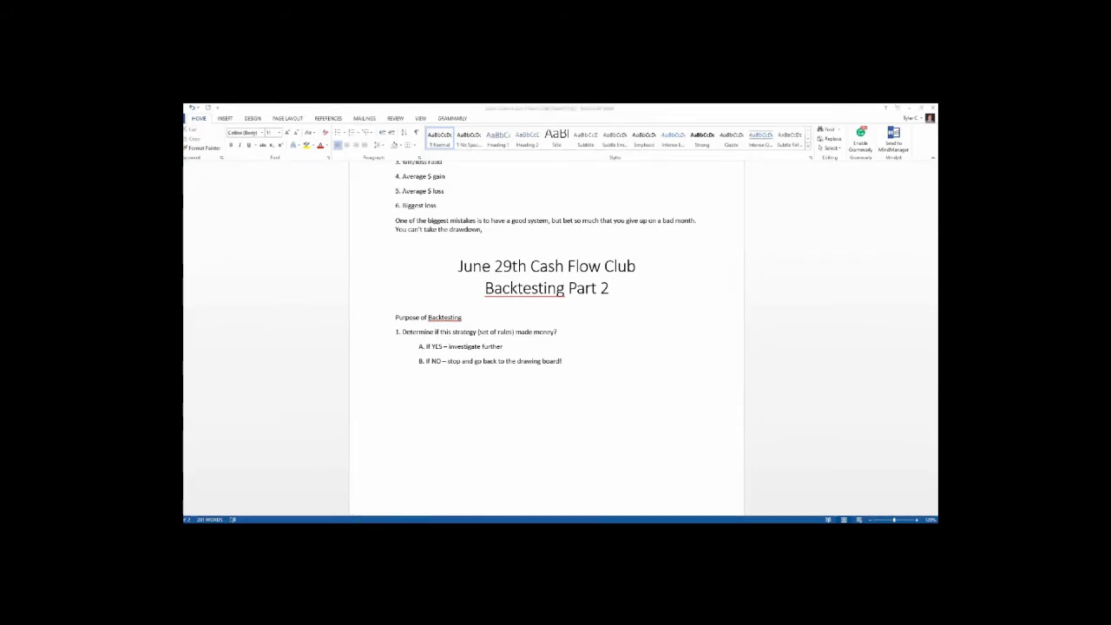
# Set the USO chart time frame to 15 Y : W (15 years of weekly bars).
pyautogui.hotkey('alt', 'Tab')
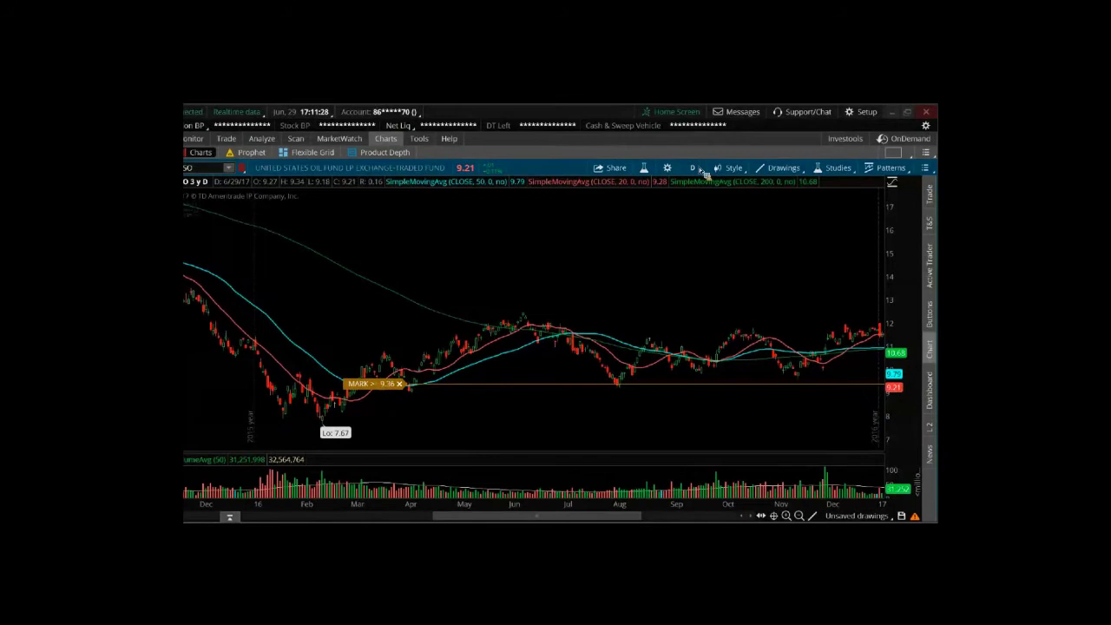
pyautogui.click(701, 170)
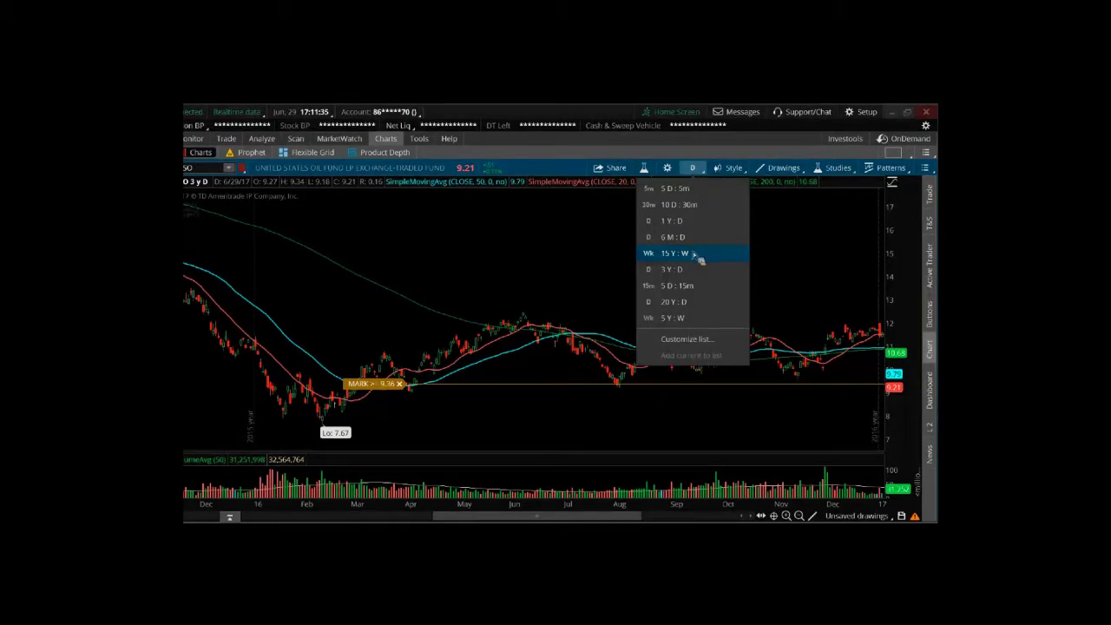
pyautogui.click(698, 257)
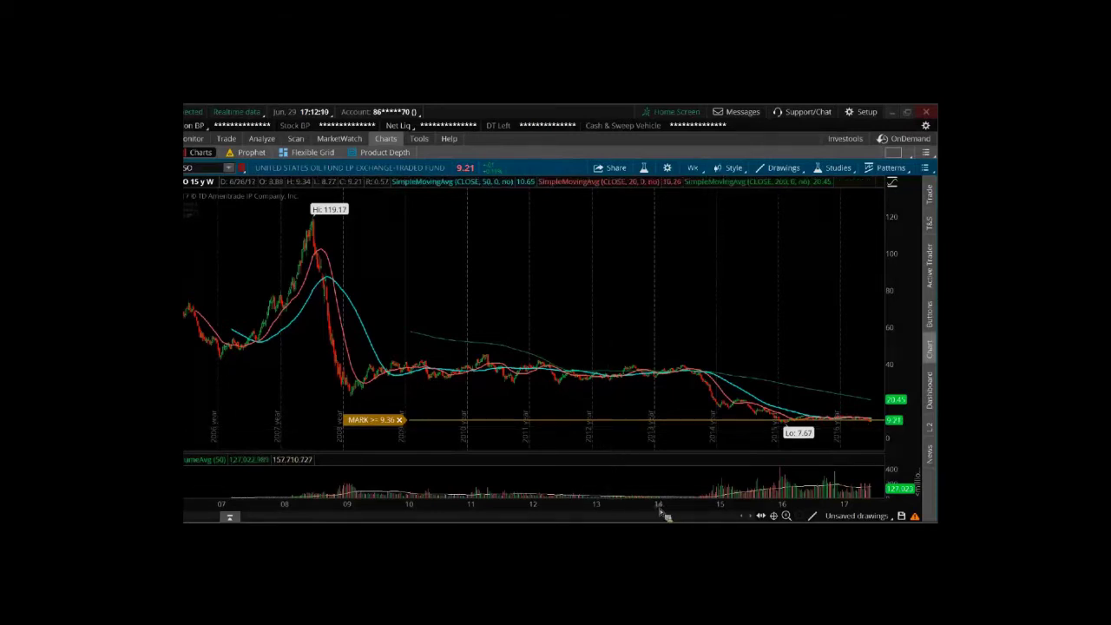
# Zoom the USO weekly chart's time axis in to roughly 2010–2017.
pyautogui.moveTo(665, 510); pyautogui.dragTo(426, 496)
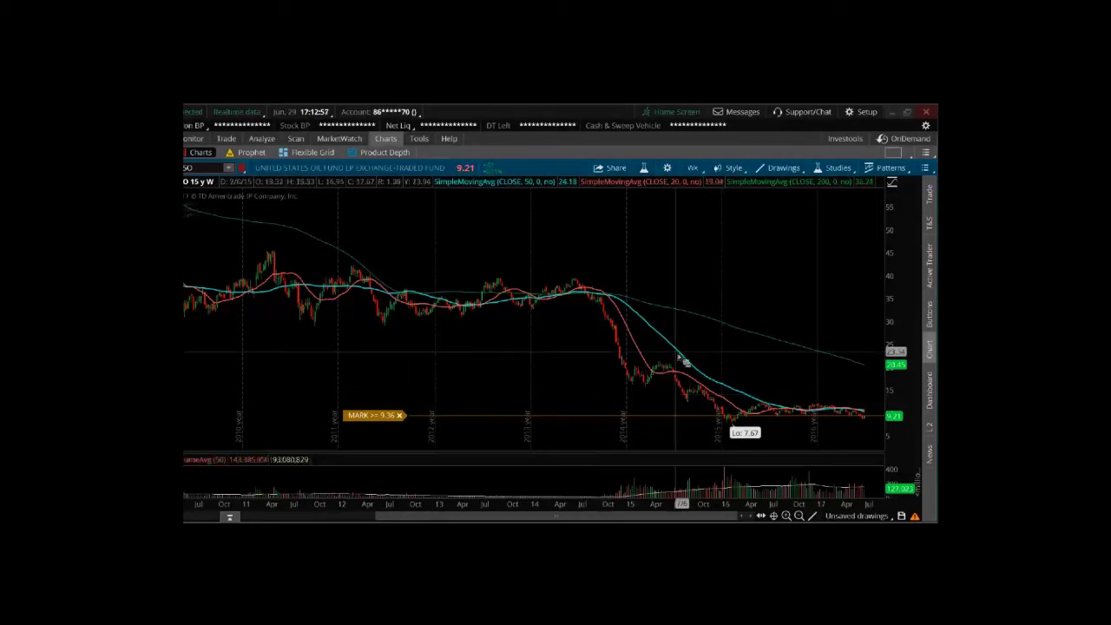
# Switch USO to 6 M : D and remove the 20- and 200-day moving average studies.
pyautogui.click(699, 172)
pyautogui.click(694, 241)
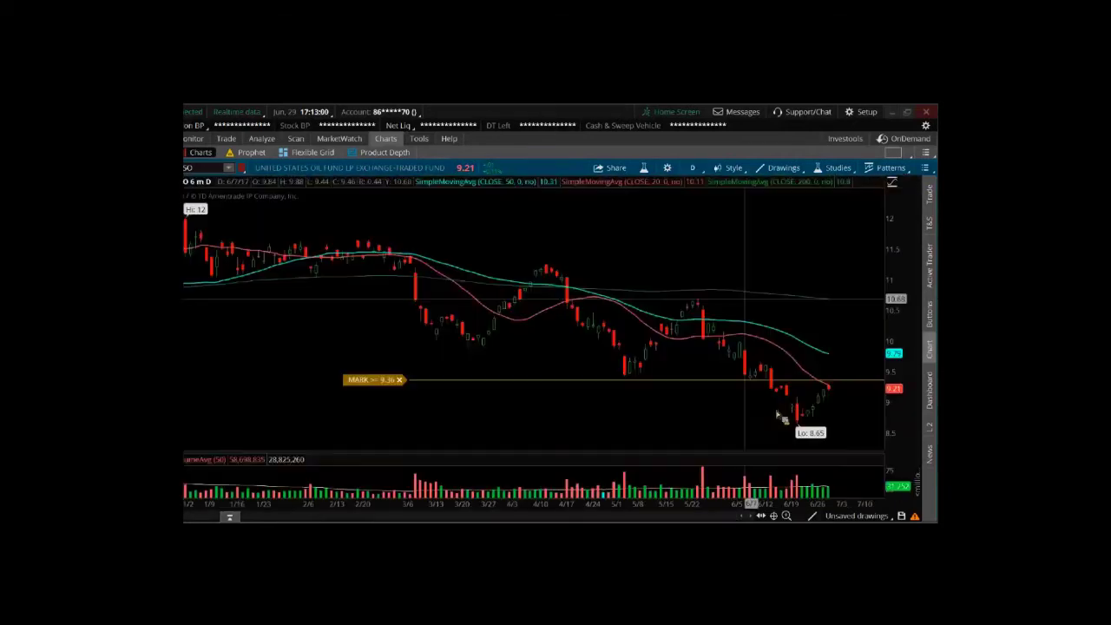
pyautogui.rightClick(546, 318)
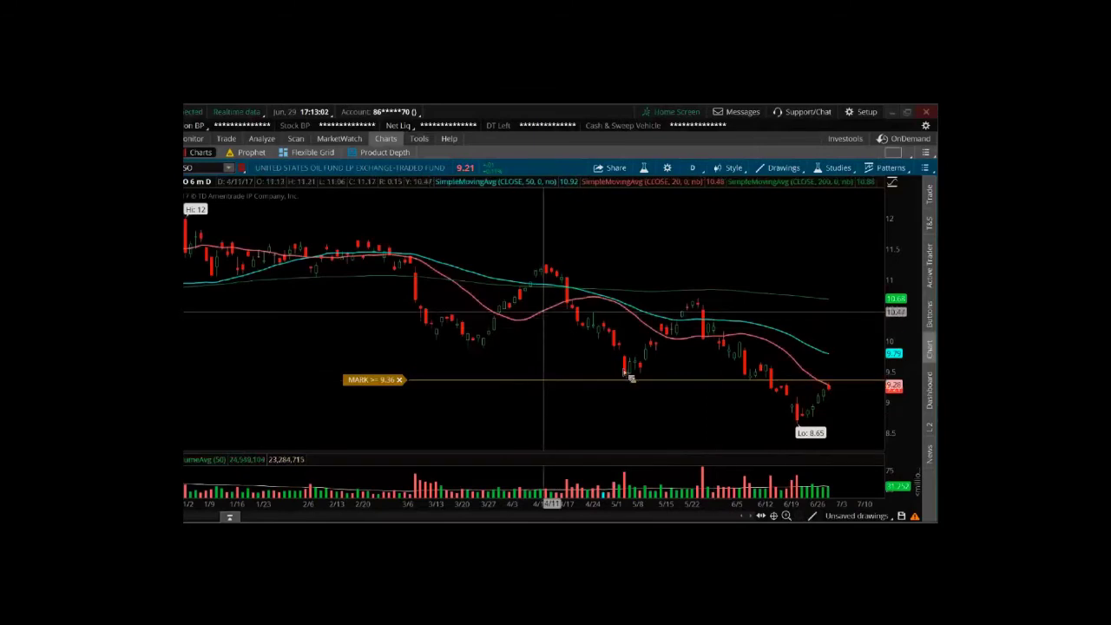
pyautogui.click(625, 346)
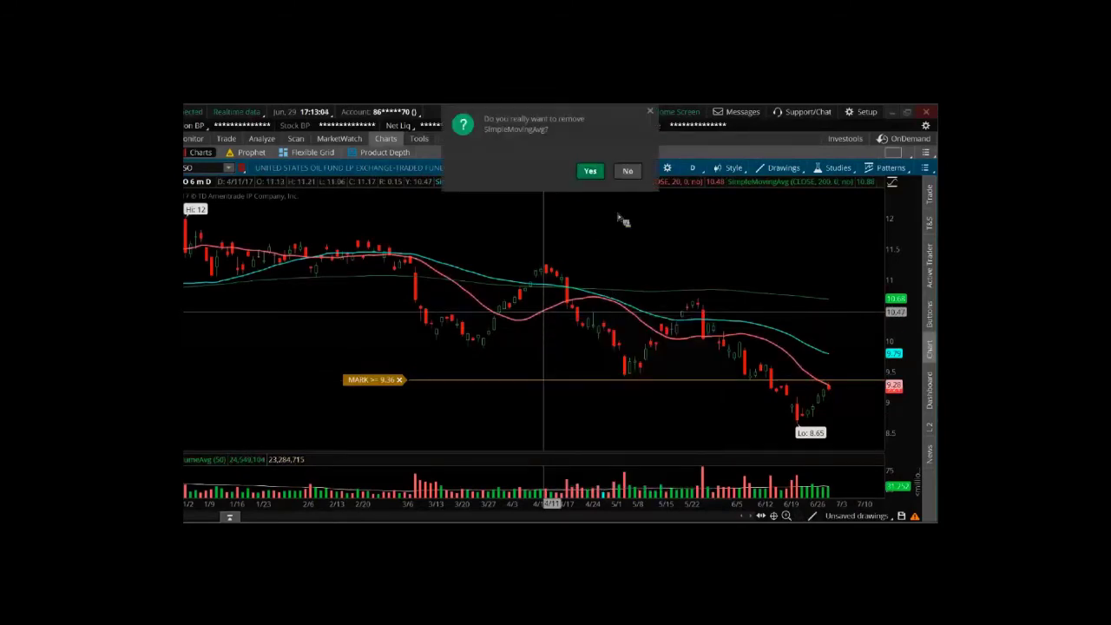
pyautogui.press('Return')
pyautogui.rightClick(657, 300)
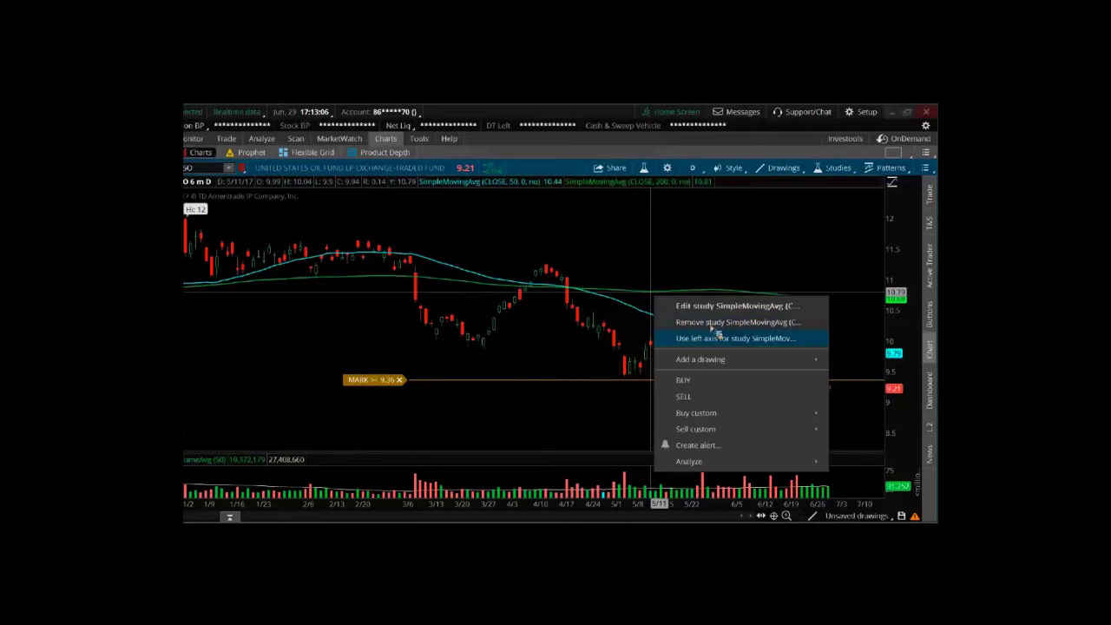
pyautogui.click(710, 323)
pyautogui.press('Return')
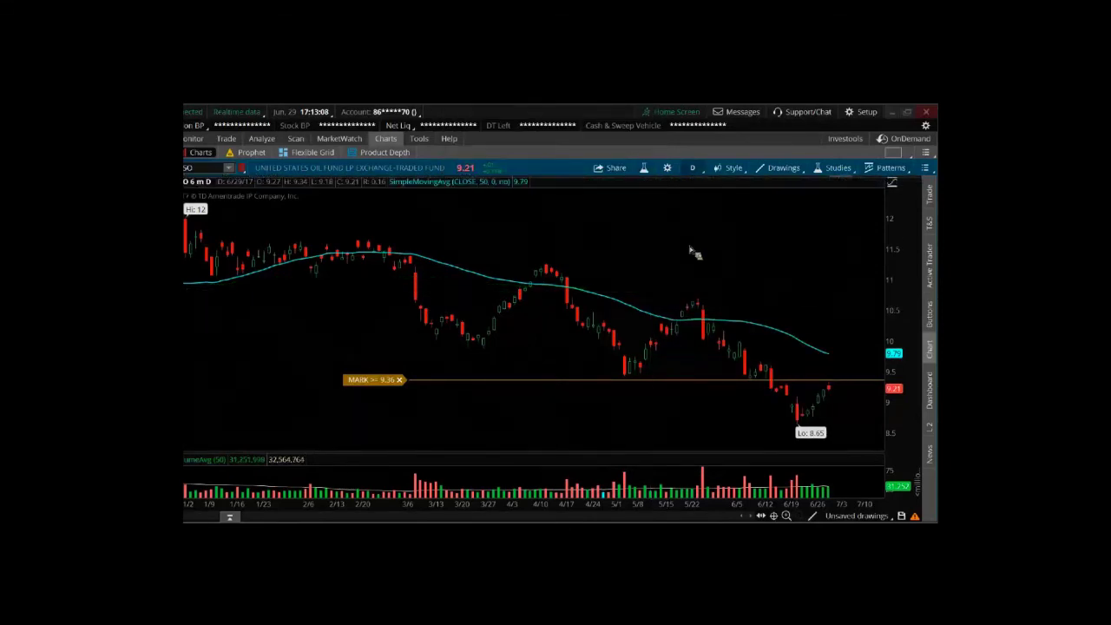
# Change the USO chart to 3 Y : D daily bars.
pyautogui.click(692, 168)
pyautogui.click(692, 238)
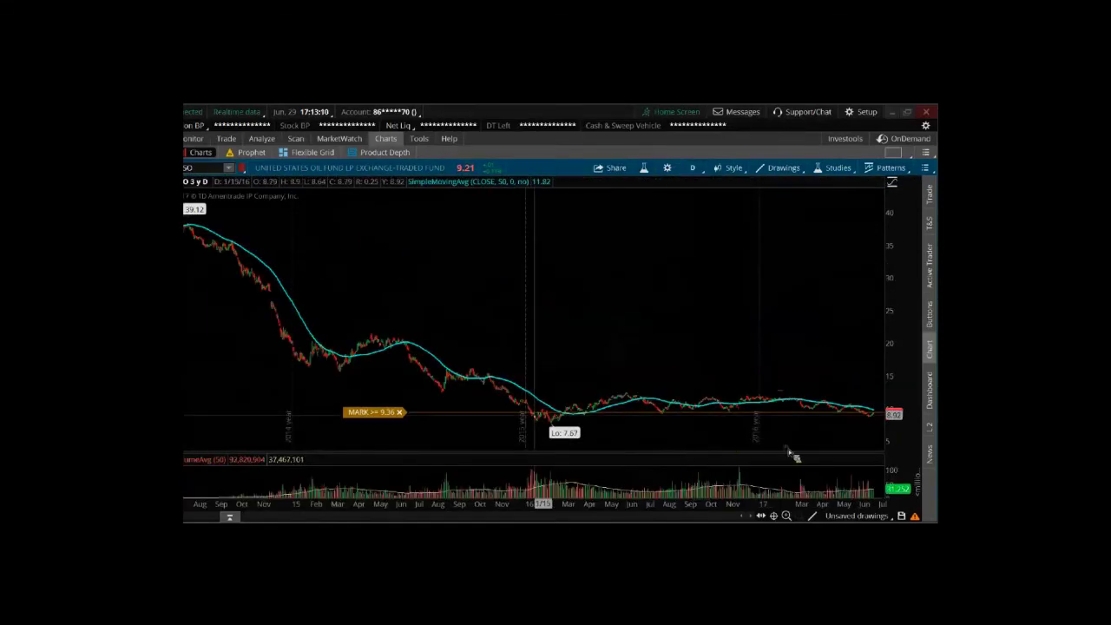
pyautogui.scroll(3, 769, 426)
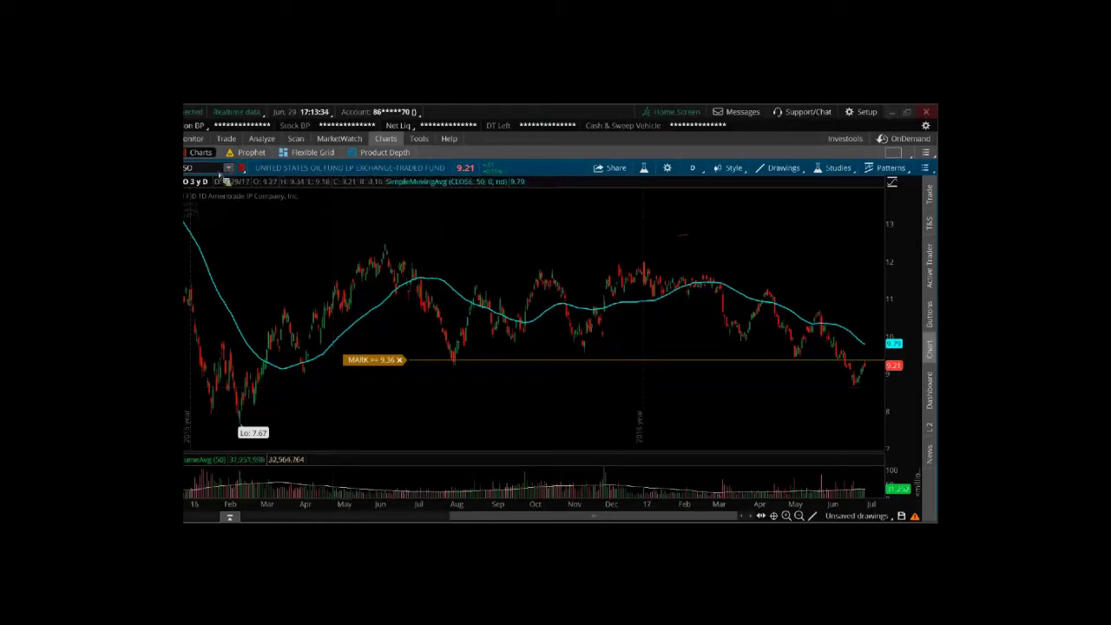
# Load the EEM emerging markets ETF and set its chart to 15 Y : W.
pyautogui.press('Down')
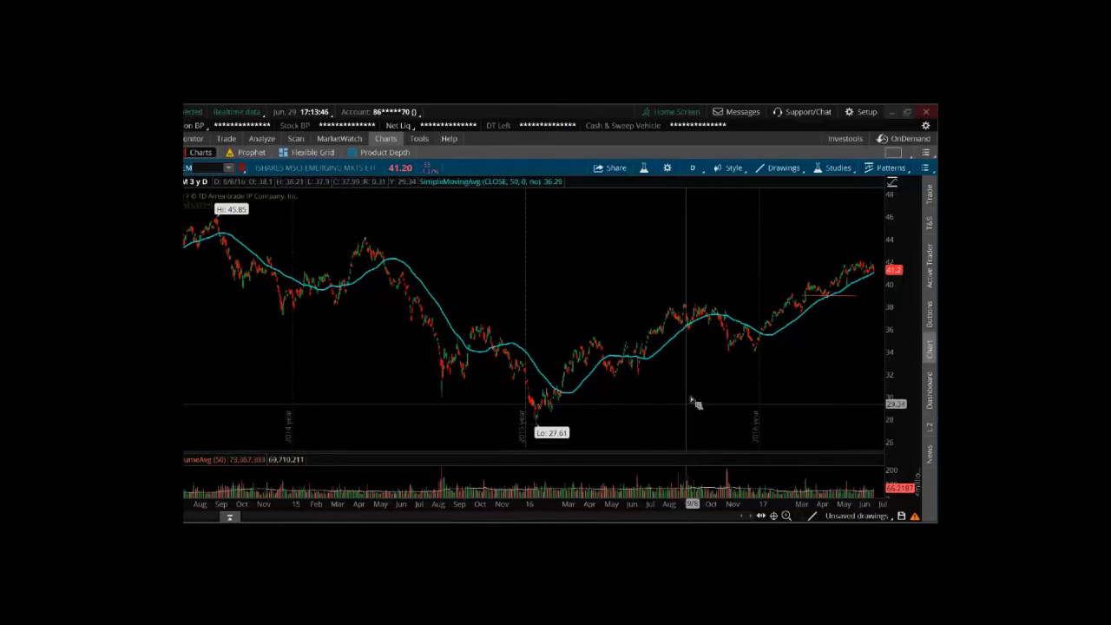
pyautogui.click(698, 174)
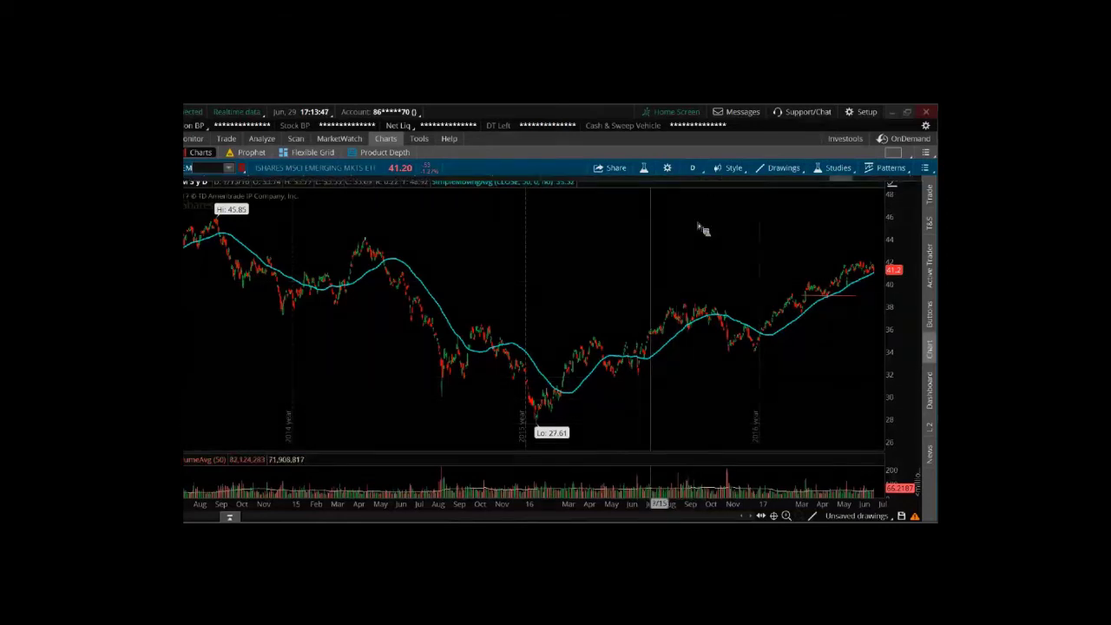
pyautogui.click(686, 254)
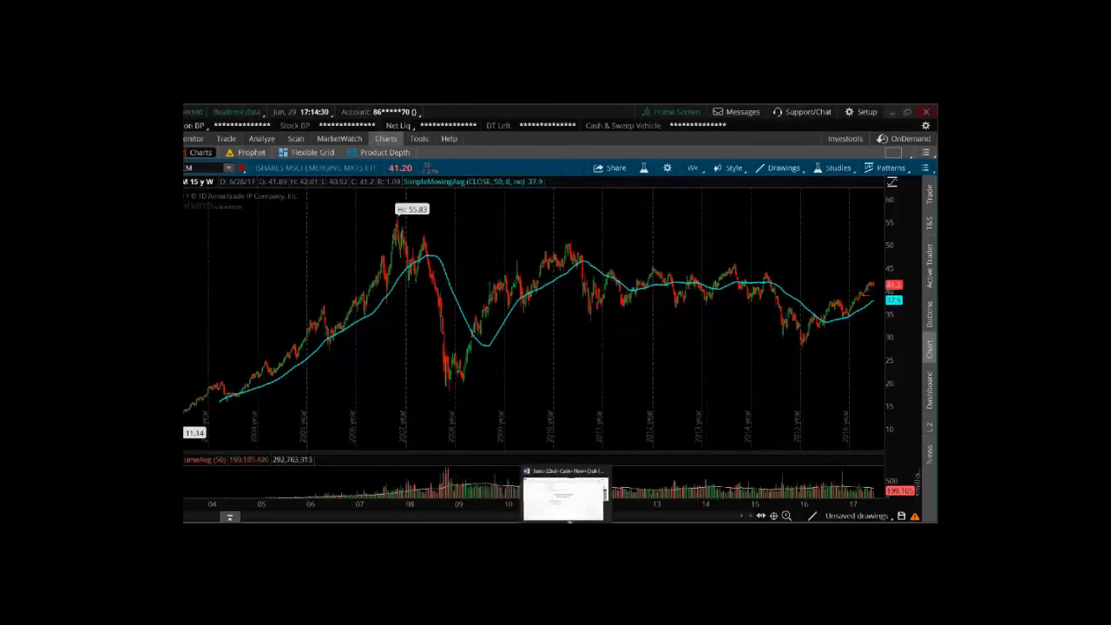
# Return to Word and review the ETF selection lines that list USO.
pyautogui.click(564, 490)
pyautogui.scroll(20, 516, 337)
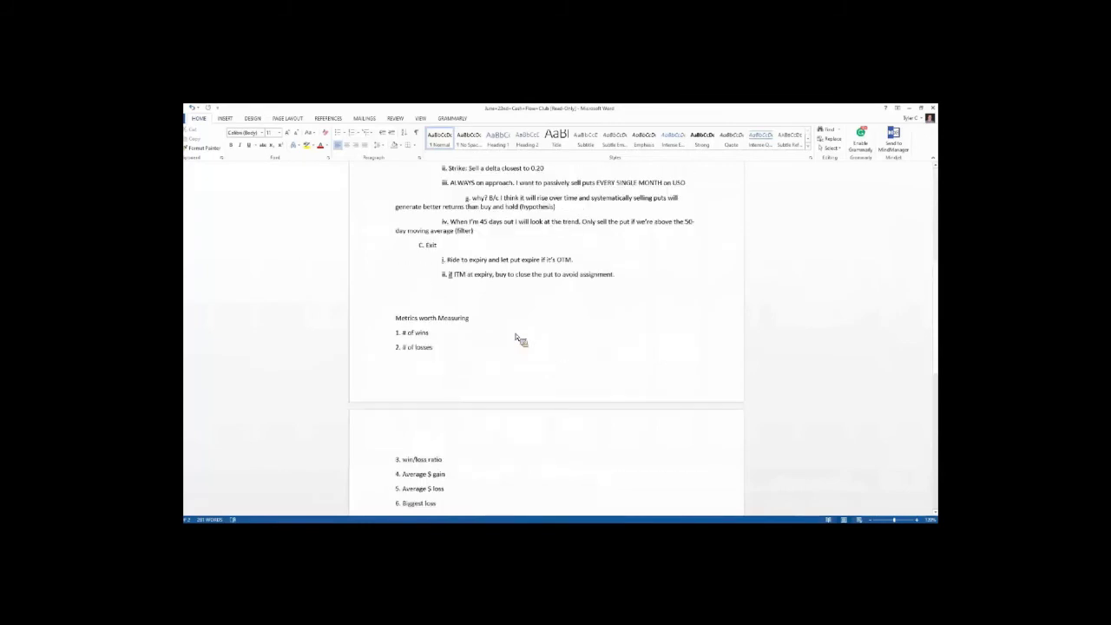
pyautogui.moveTo(503, 373); pyautogui.dragTo(450, 349)
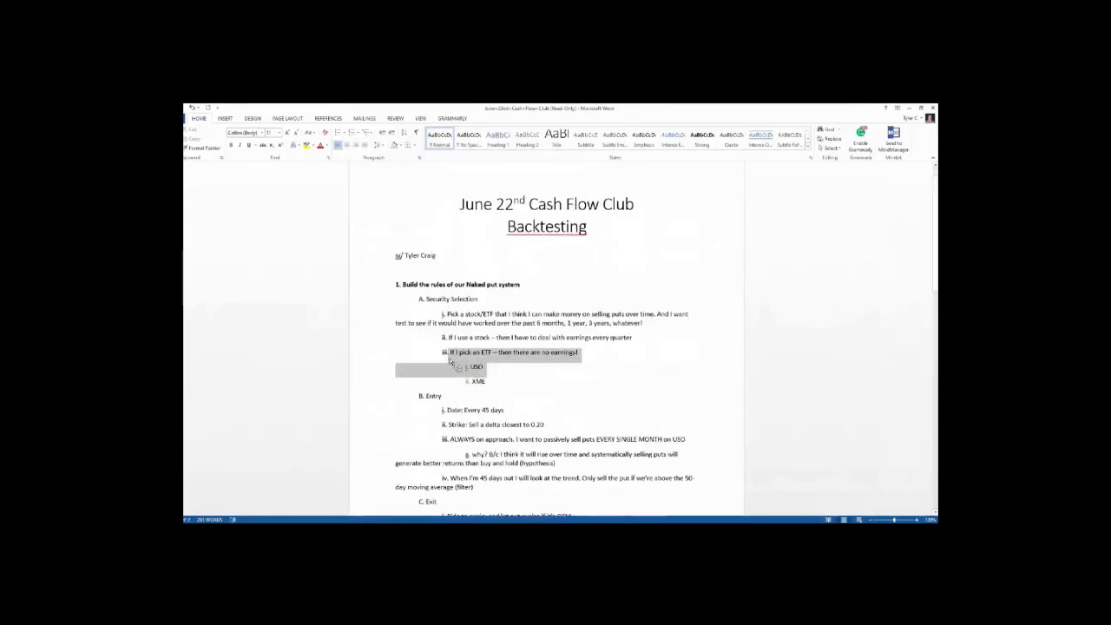
pyautogui.click(525, 376)
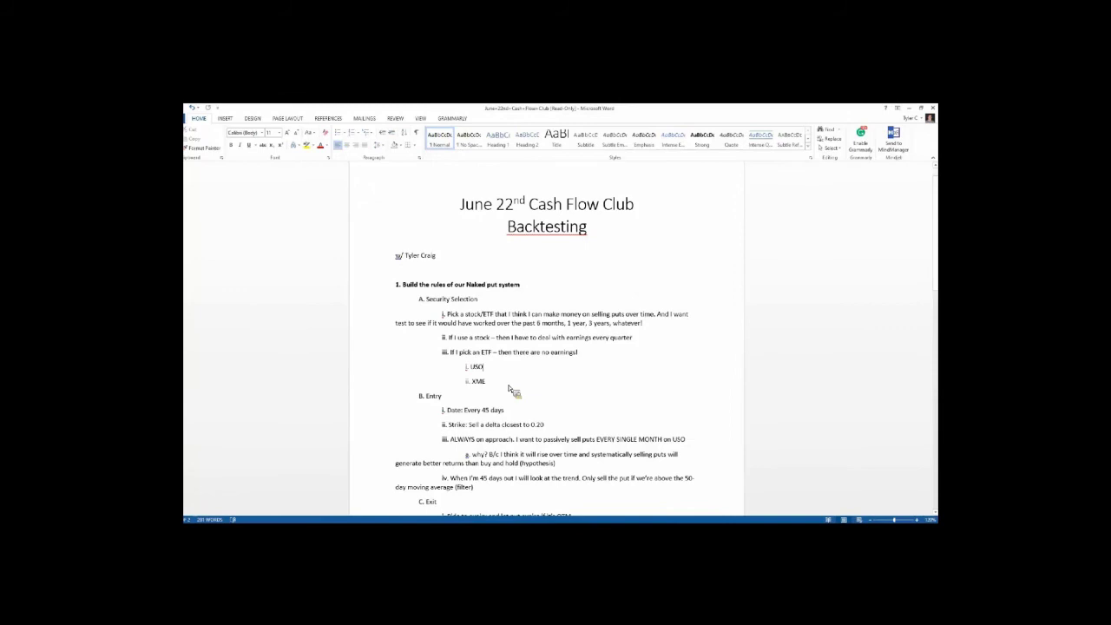
# Scroll down to Backtesting Part 2 and review the Purpose of Backtesting list.
pyautogui.scroll(-5, 512, 388)
pyautogui.scroll(-10, 513, 389)
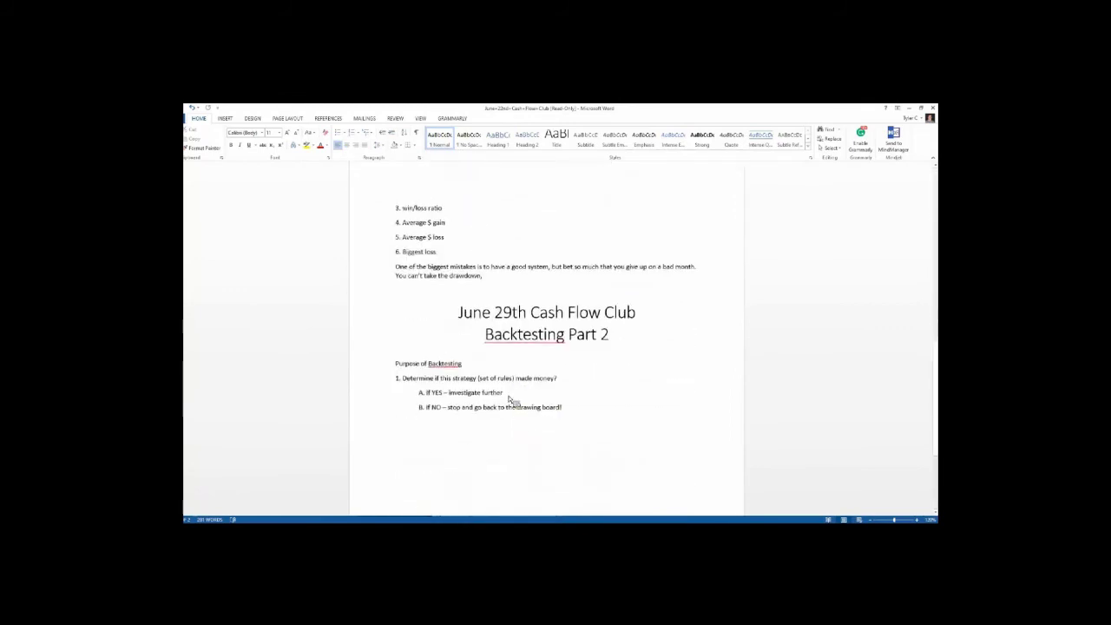
pyautogui.moveTo(567, 411)
pyautogui.mouseDown()
pyautogui.moveTo(397, 382)
pyautogui.moveTo(561, 389)
pyautogui.moveTo(402, 422)
pyautogui.mouseUp()
pyautogui.click(414, 379)
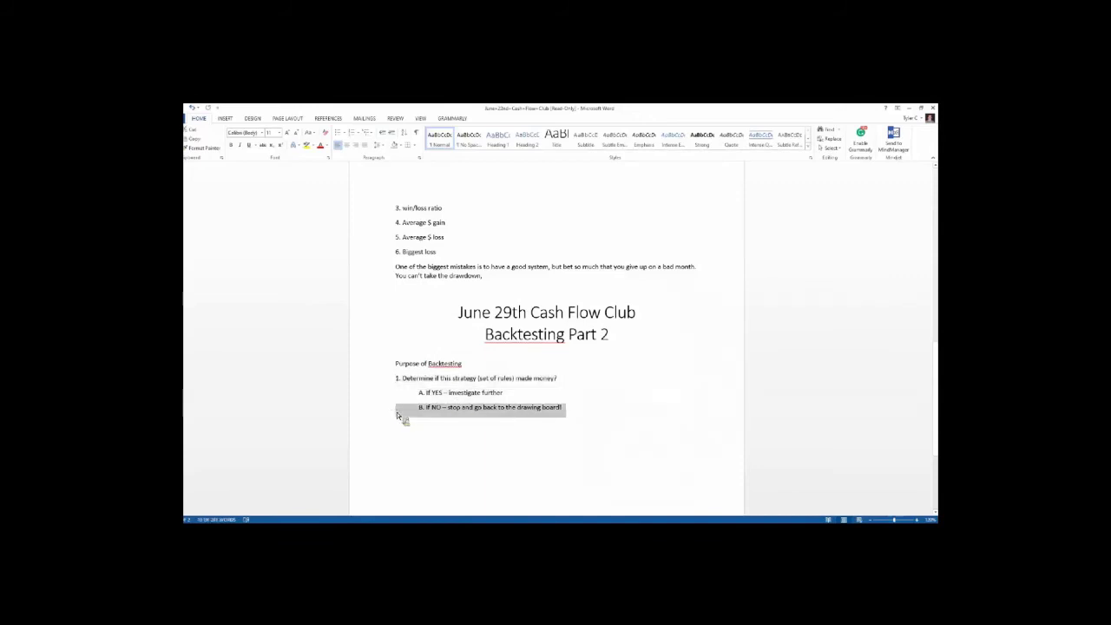
# Under item B, type 'A. With USO we had to modify the strategy' plus a line on calls, strangles, or puts above the 50 MA.
pyautogui.click(575, 417)
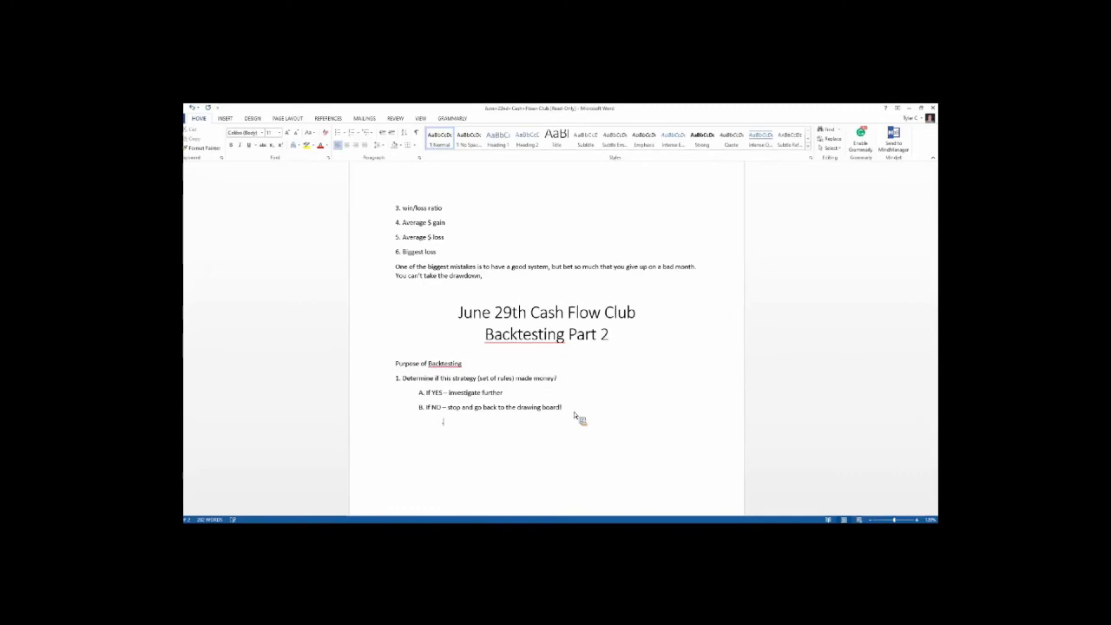
pyautogui.write('A. With USO')
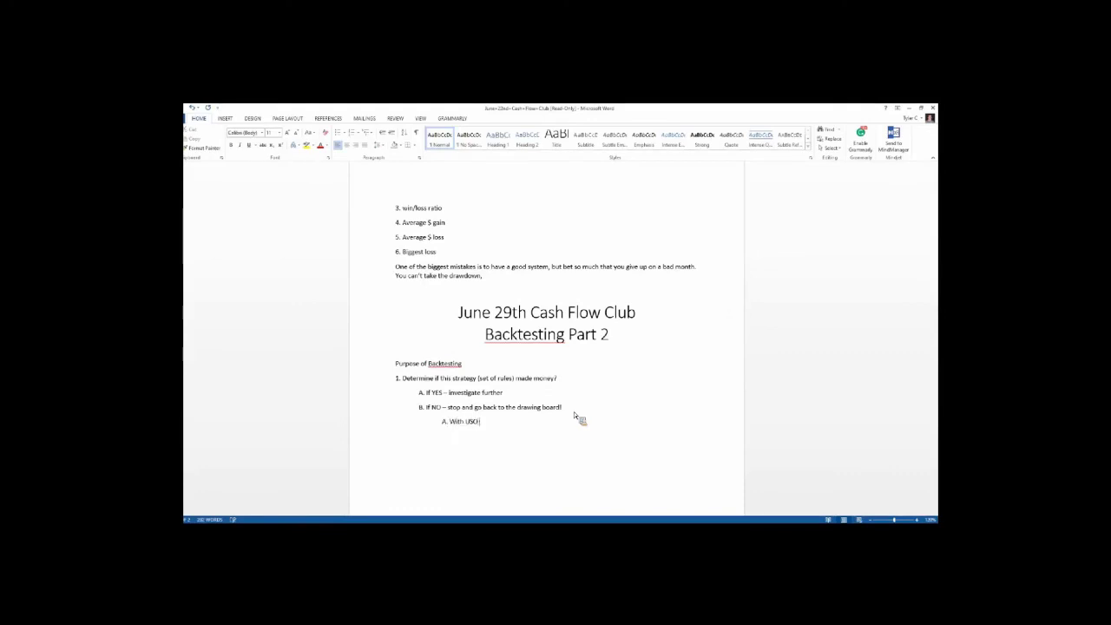
pyautogui.write(' we had to modify the strategy -')
pyautogui.press('BackSpace')
pyautogui.write('(se')
pyautogui.write('l ou')
pyautogui.write(' puts')
pyautogui.write(' every month wasnt')
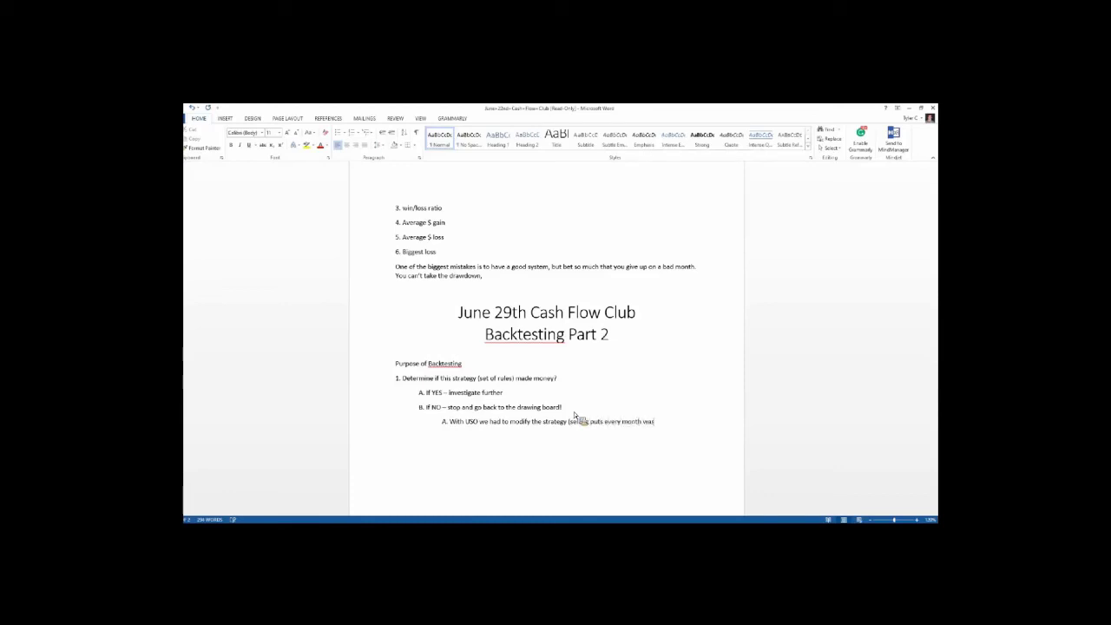
pyautogui.write('t great).')
pyautogui.press('Return')
pyautogui.write('Maybe')
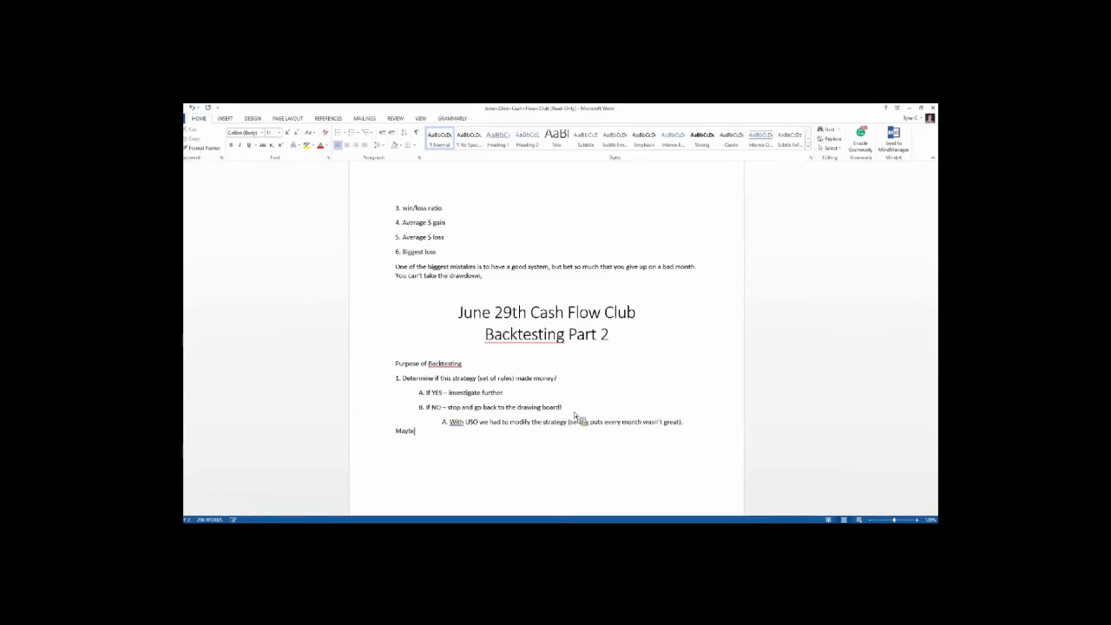
pyautogui.write(' I sell calls or strangles or dp a trend-following.')
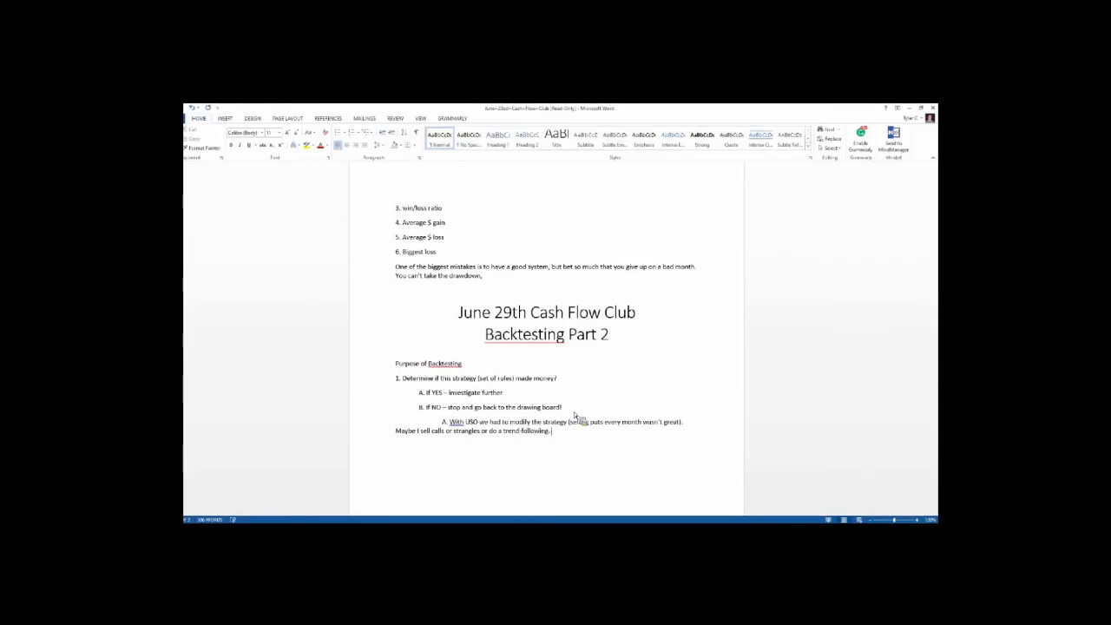
pyautogui.write(' Sell puts when > 50 MA, sell calls when < 50 MA')
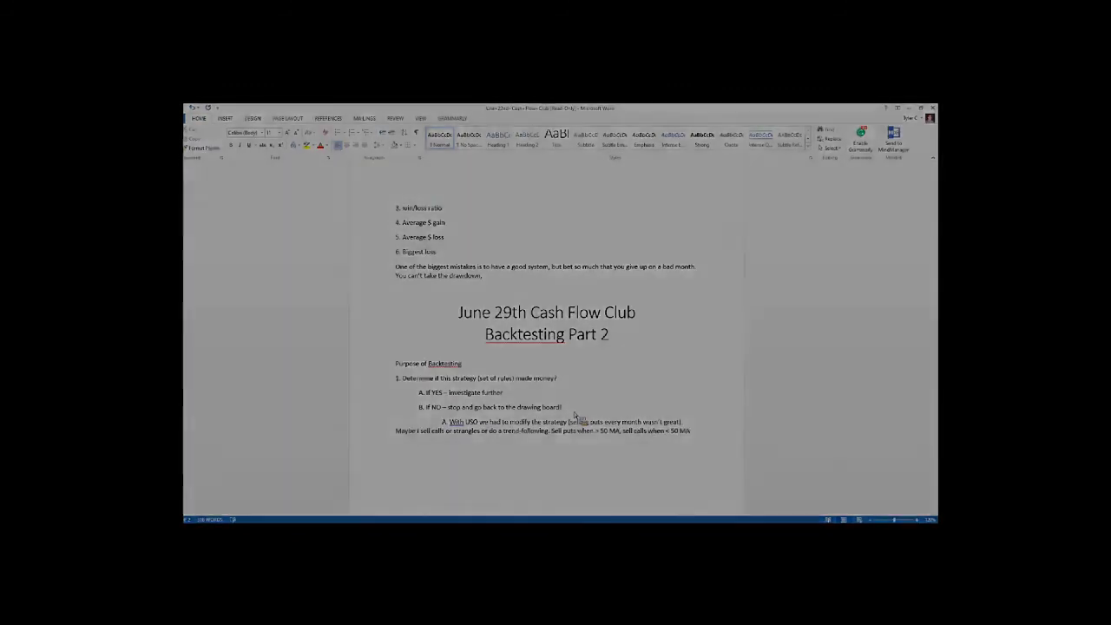